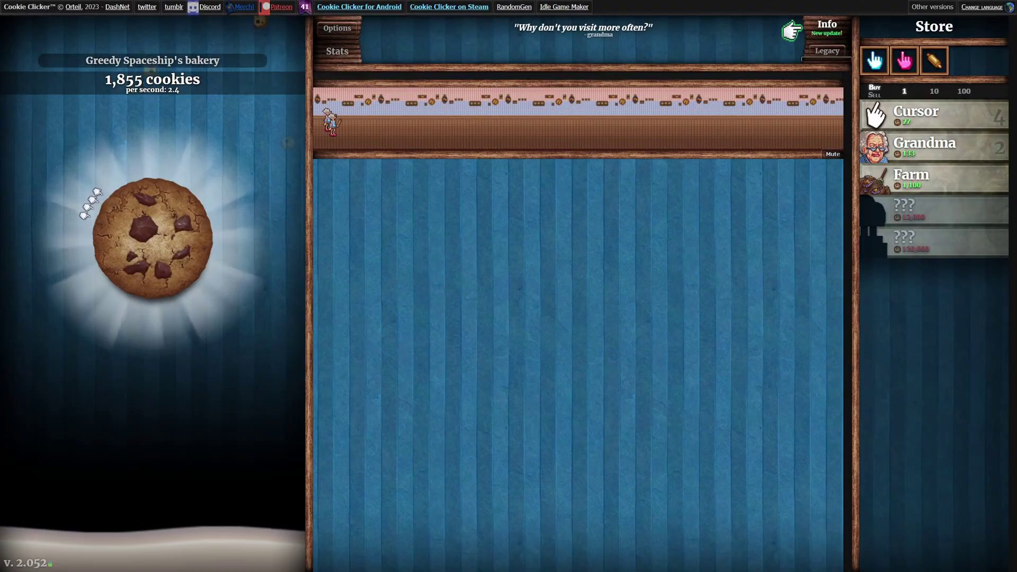
Bake five cookies by hand on the big cookie, bringing the bakery to about 1,863
{"action": "left_click", "coordinate": [155, 283]}
{"action": "left_click", "coordinate": [159, 284]}
{"action": "left_click", "coordinate": [296, 374]}
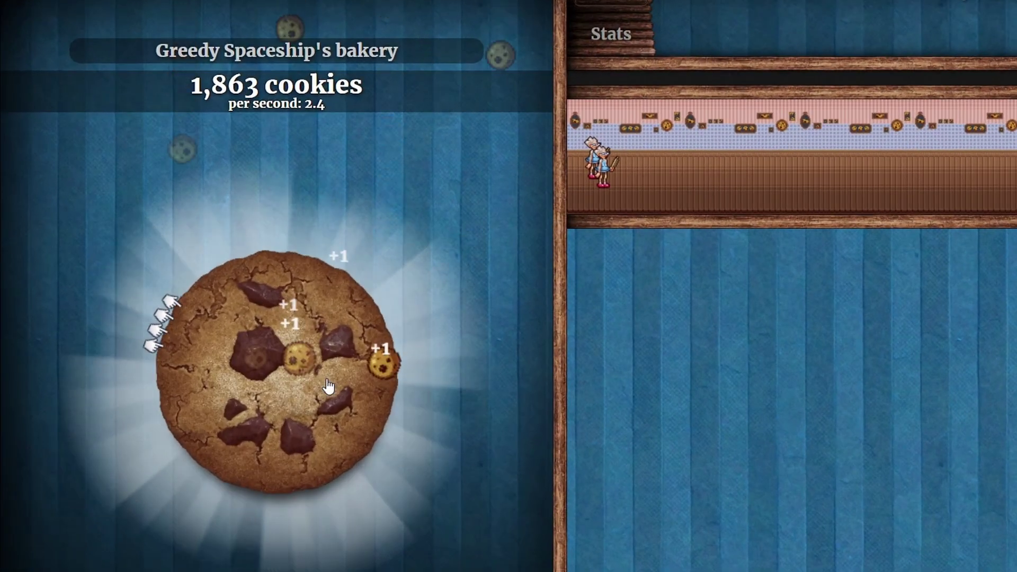
{"action": "left_click", "coordinate": [328, 390]}
{"action": "left_click", "coordinate": [340, 400]}
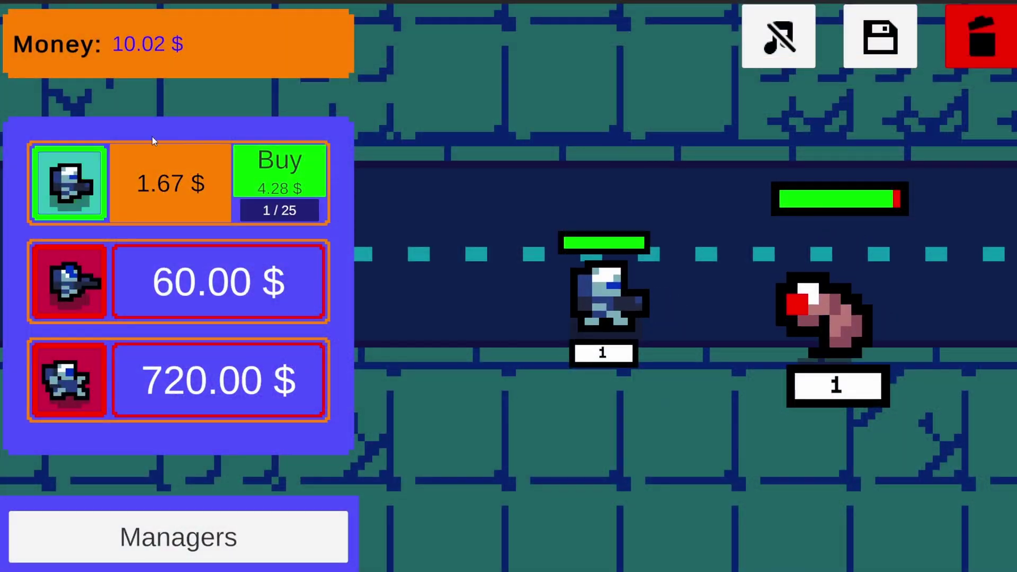
Collect first-unit production and buy more third-, second- and first-tier units toward 42, 20 and 6
{"action": "left_click", "coordinate": [72, 197]}
{"action": "left_click", "coordinate": [73, 197]}
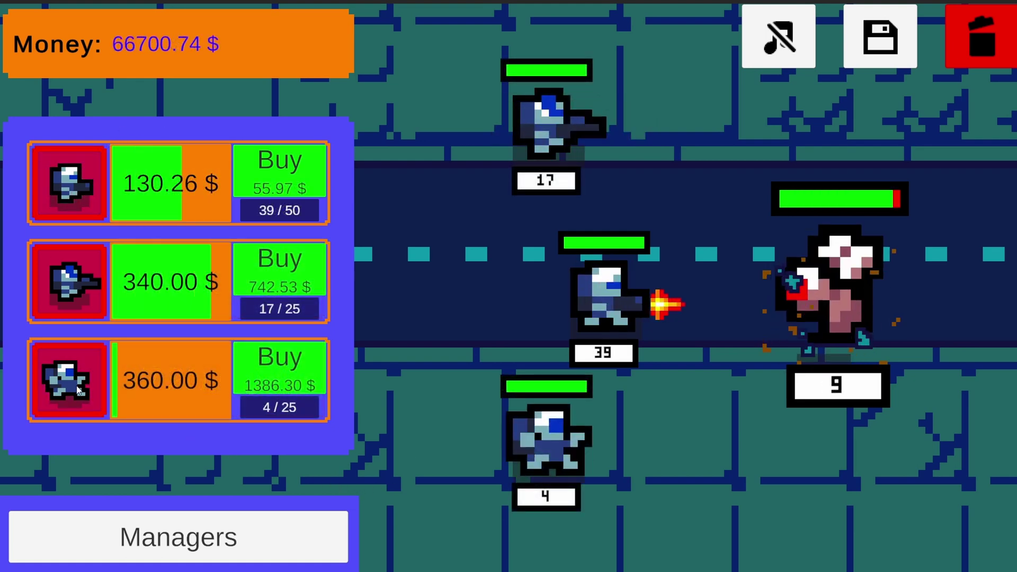
{"action": "left_click", "coordinate": [268, 366]}
{"action": "left_click", "coordinate": [268, 367]}
{"action": "left_click", "coordinate": [274, 281]}
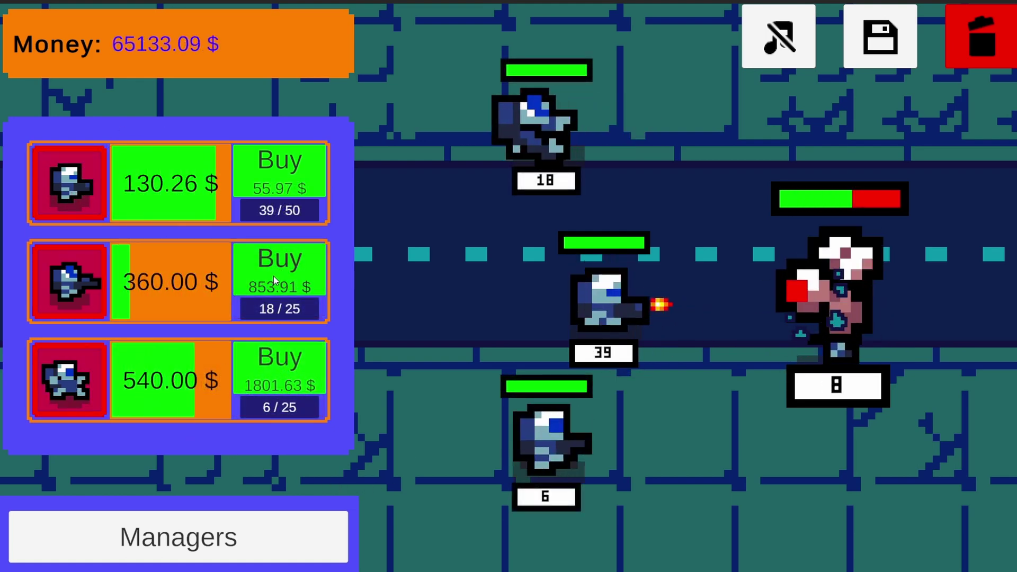
{"action": "left_click", "coordinate": [274, 278]}
{"action": "left_click", "coordinate": [275, 277]}
{"action": "double_click", "coordinate": [286, 183]}
{"action": "left_click", "coordinate": [289, 186]}
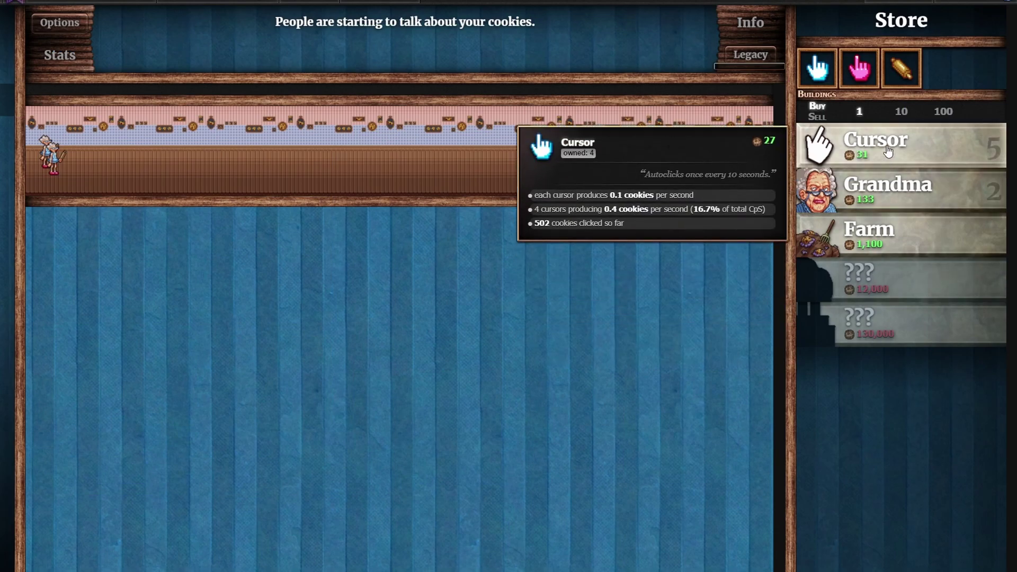
Buy Cookie Clicker buildings up to 7 Cursors, 6 Grandmas and the first Farm
{"action": "left_click", "coordinate": [888, 152]}
{"action": "left_click", "coordinate": [890, 188]}
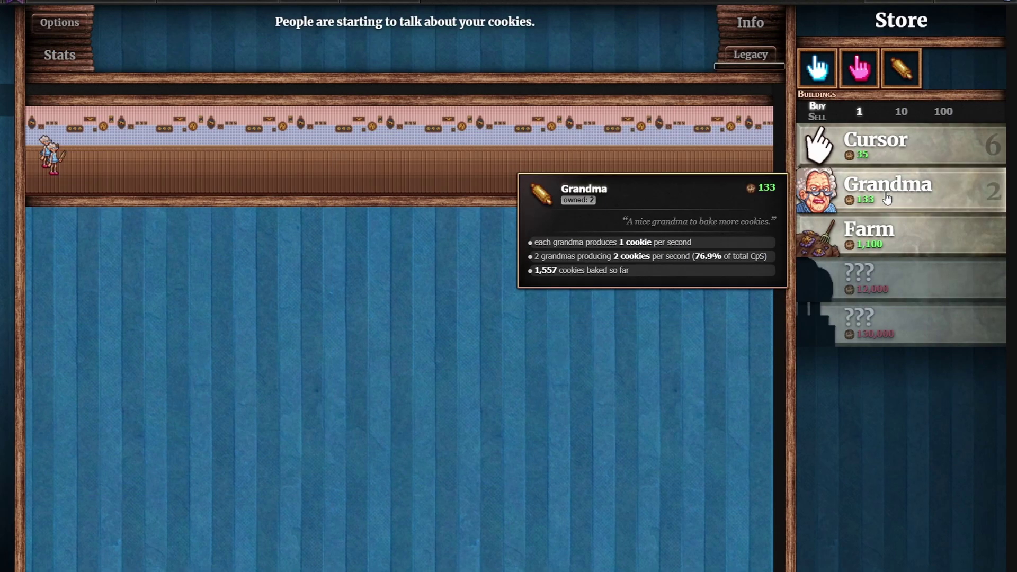
{"action": "left_click", "coordinate": [889, 188]}
{"action": "left_click", "coordinate": [889, 188]}
{"action": "left_click", "coordinate": [889, 230]}
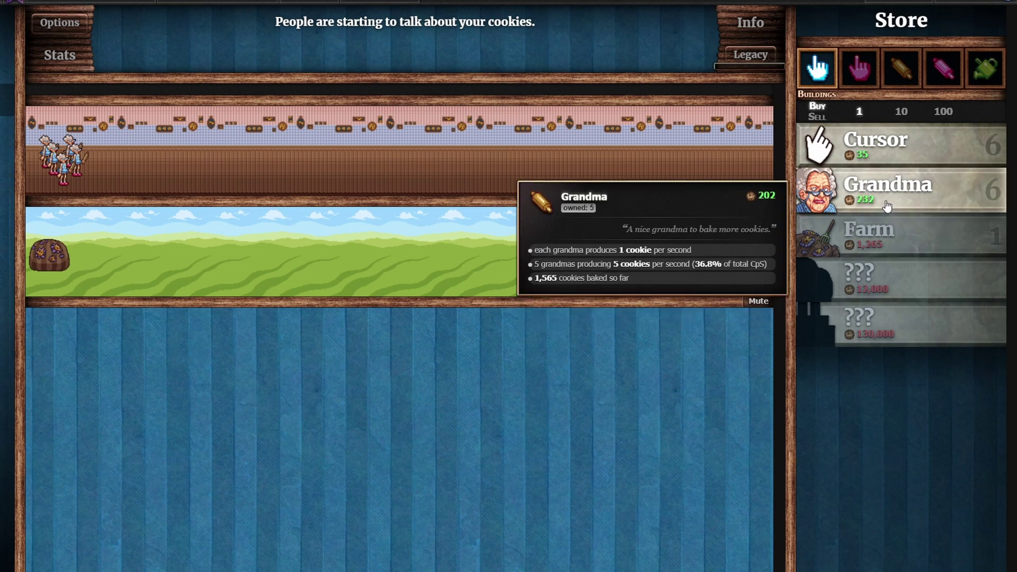
{"action": "left_click", "coordinate": [883, 202]}
{"action": "left_click", "coordinate": [868, 155]}
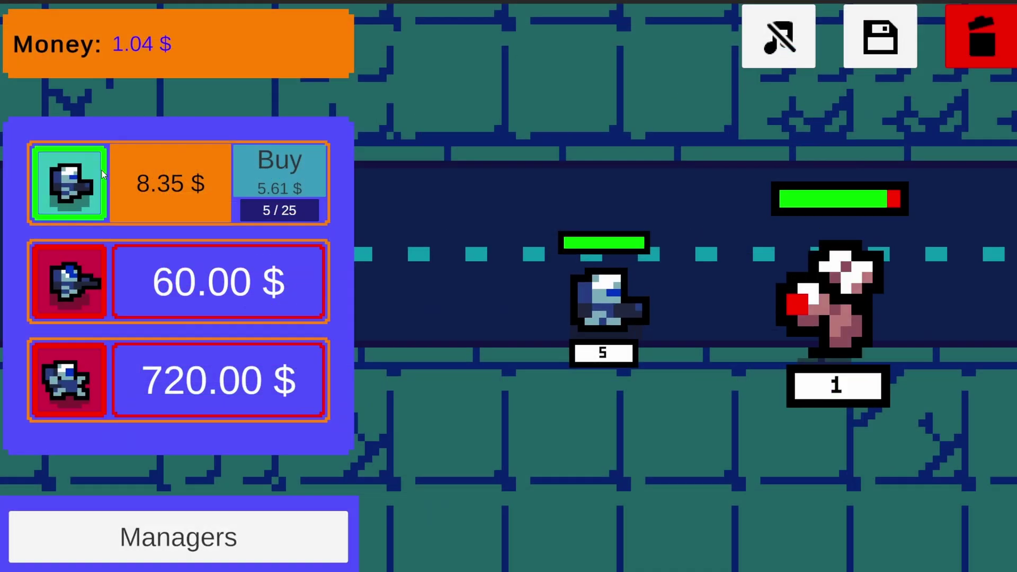
Run and collect the first unit's production cycle several times to earn money
{"action": "left_click", "coordinate": [208, 165]}
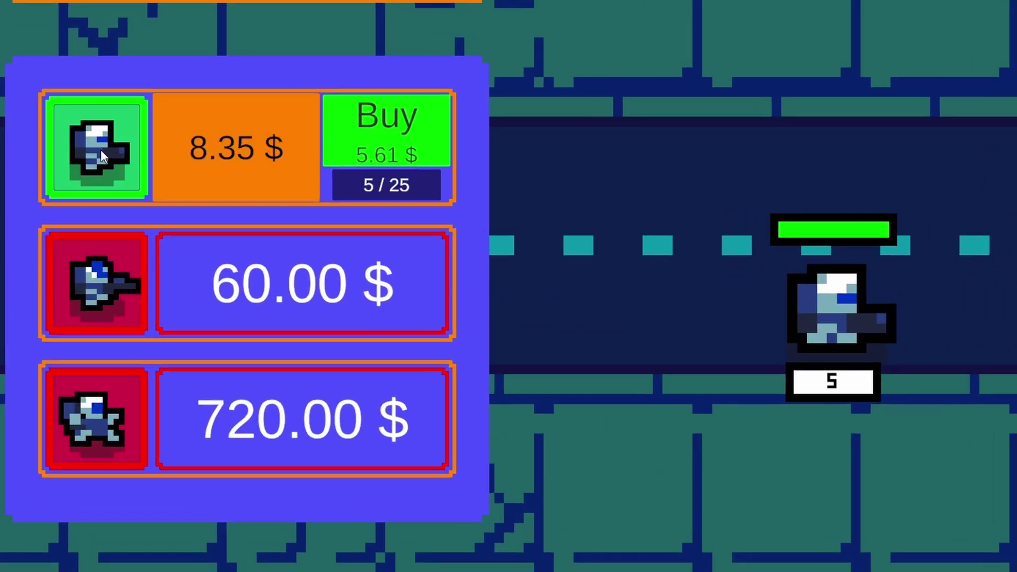
{"action": "left_click", "coordinate": [80, 179]}
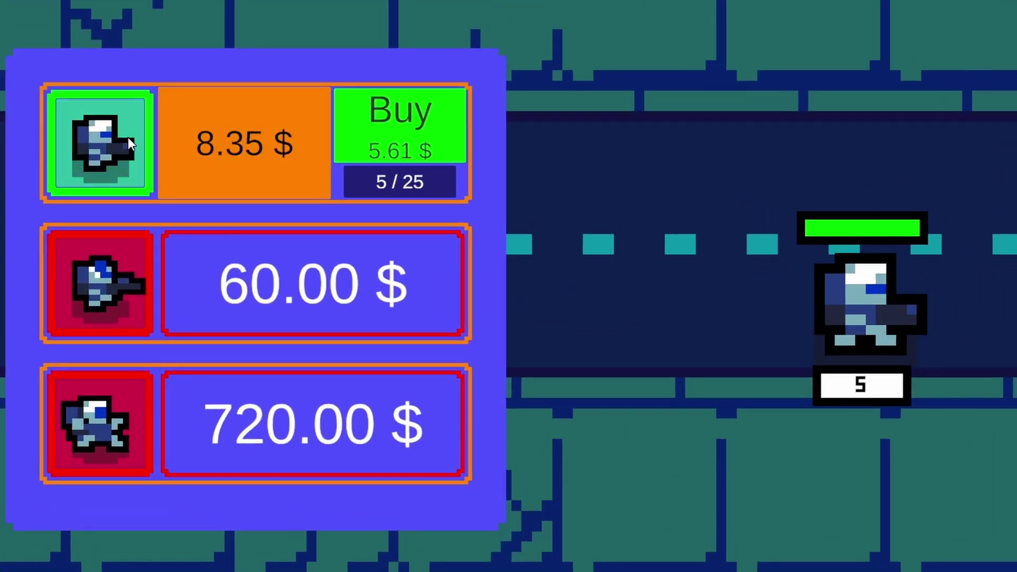
{"action": "left_click", "coordinate": [88, 179]}
{"action": "left_click", "coordinate": [116, 144]}
{"action": "left_click", "coordinate": [112, 149]}
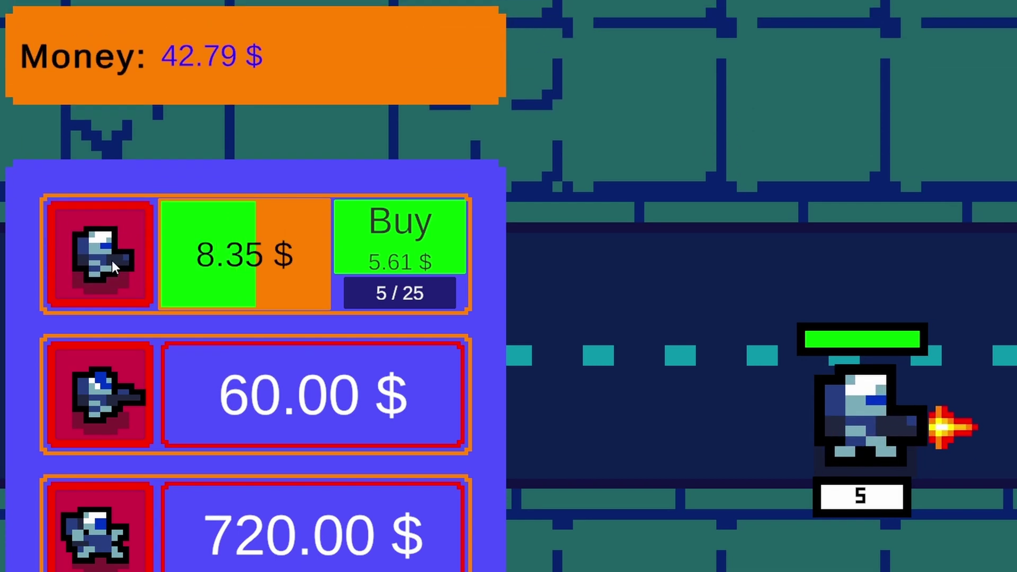
{"action": "left_click", "coordinate": [110, 261]}
{"action": "left_click", "coordinate": [103, 280]}
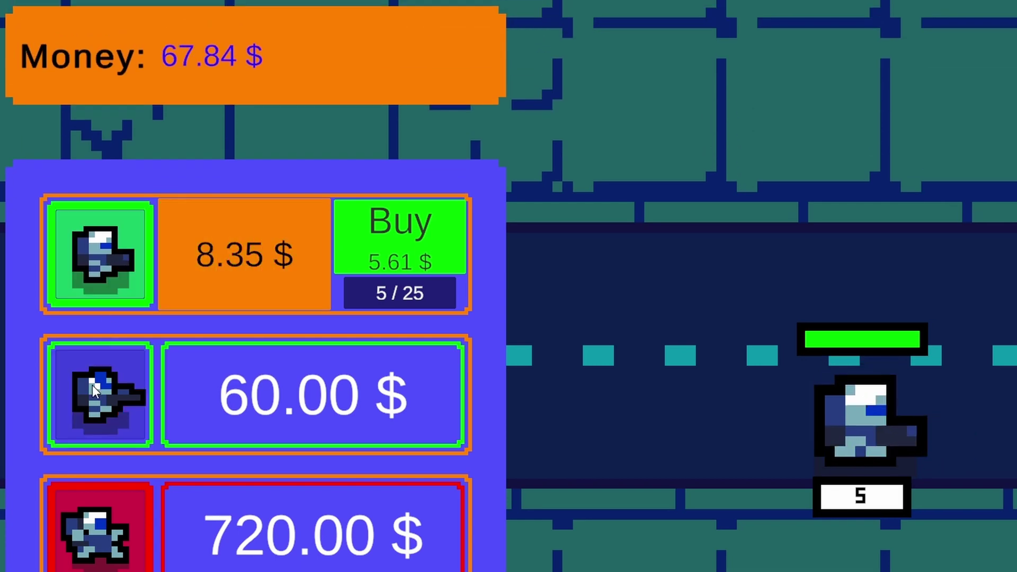
Unlock the second unit type for 60 $, buy a sixth first-tier unit and start both productions
{"action": "left_click", "coordinate": [115, 396]}
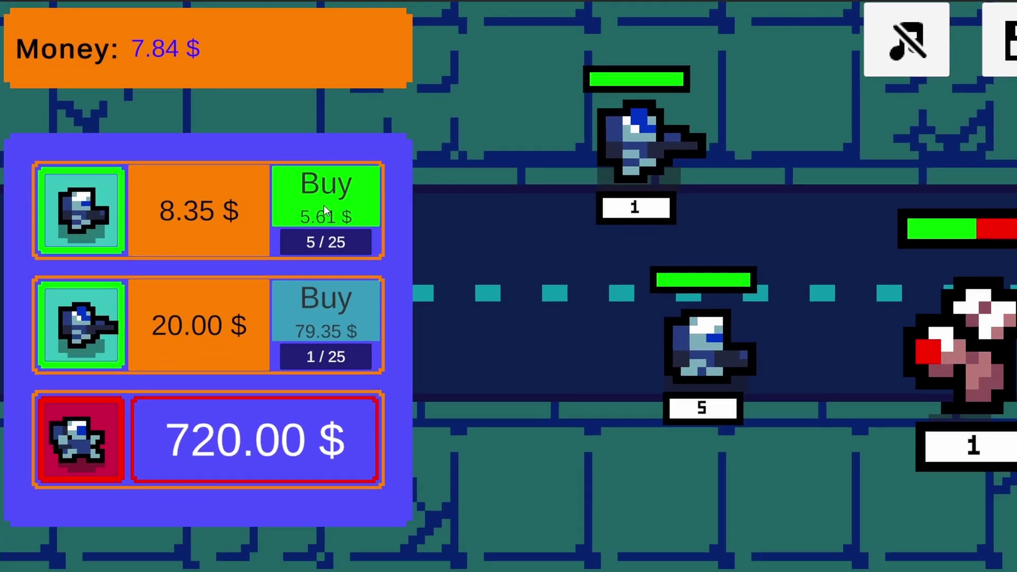
{"action": "left_click", "coordinate": [397, 246]}
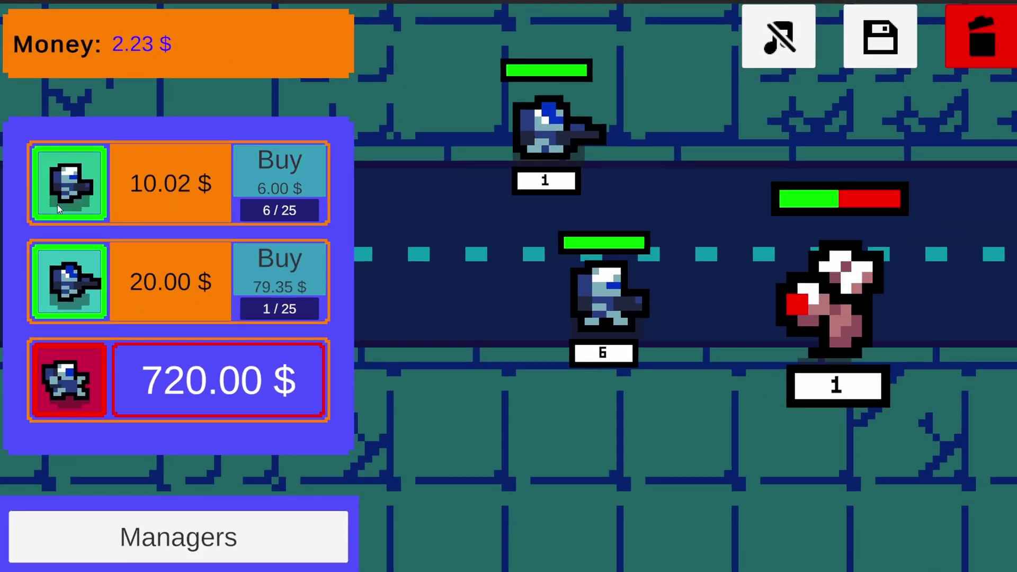
{"action": "left_click", "coordinate": [84, 281]}
{"action": "left_click", "coordinate": [102, 369]}
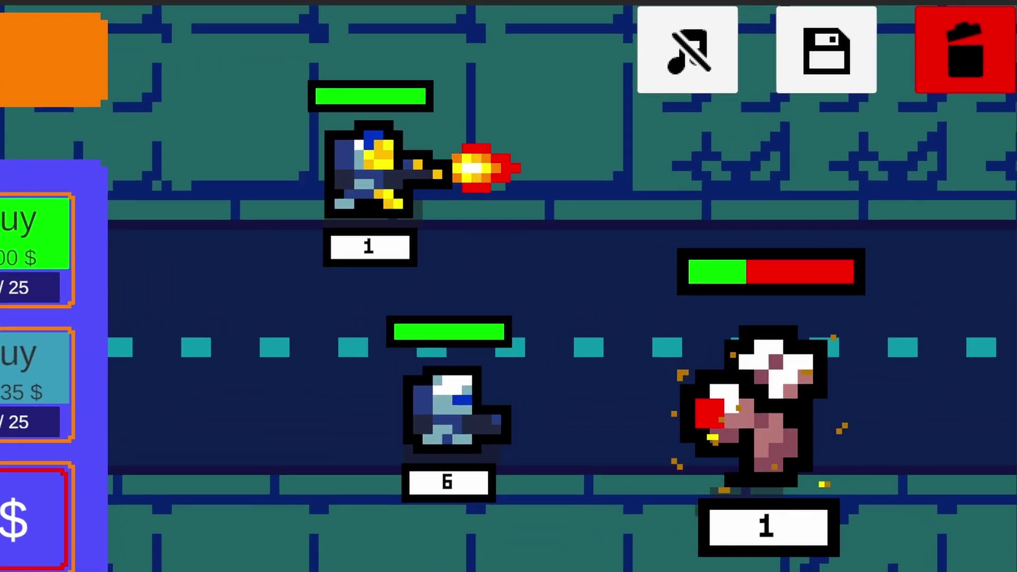
Buy more first-tier units, bringing the first unit type up to 20 of 25
{"action": "left_click", "coordinate": [9, 233]}
{"action": "left_click", "coordinate": [10, 233]}
{"action": "left_click", "coordinate": [9, 233]}
{"action": "left_click", "coordinate": [9, 233]}
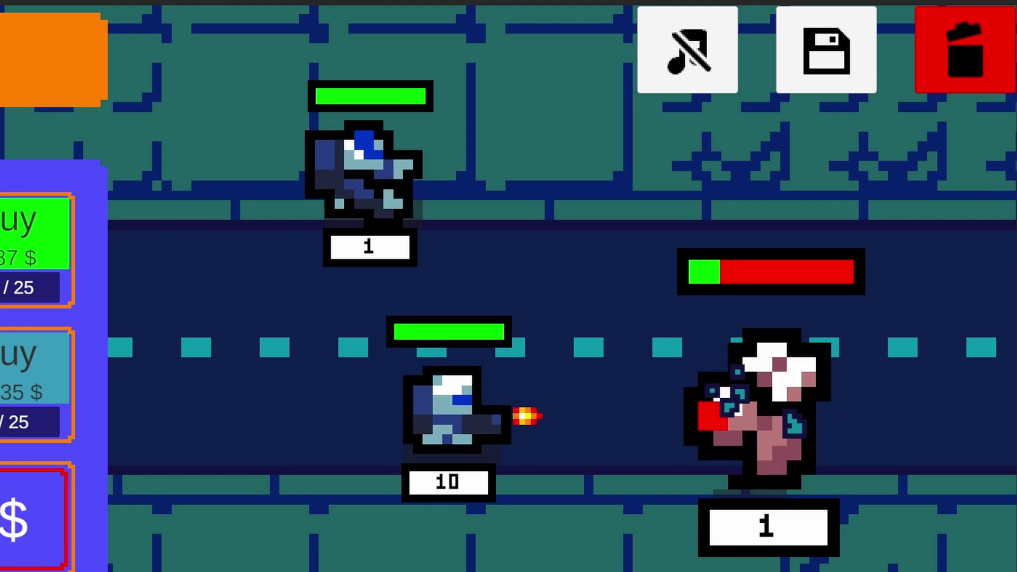
{"action": "left_click", "coordinate": [58, 225]}
{"action": "left_click", "coordinate": [57, 226]}
{"action": "left_click", "coordinate": [57, 225]}
{"action": "left_click", "coordinate": [57, 226]}
{"action": "left_click", "coordinate": [57, 225]}
{"action": "left_click", "coordinate": [57, 225]}
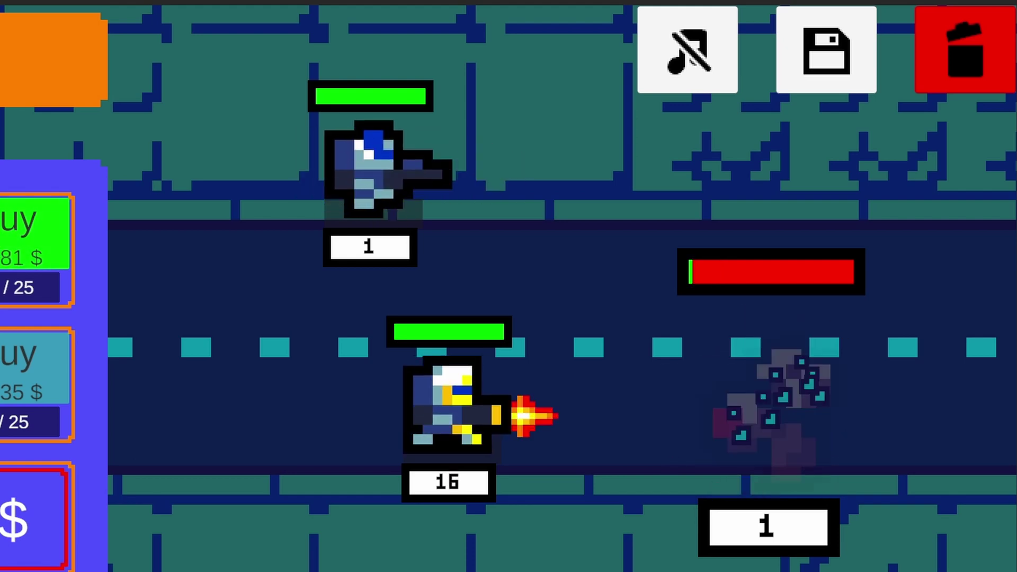
{"action": "left_click", "coordinate": [37, 233]}
{"action": "left_click", "coordinate": [37, 233]}
{"action": "left_click", "coordinate": [37, 233]}
{"action": "left_click", "coordinate": [37, 233]}
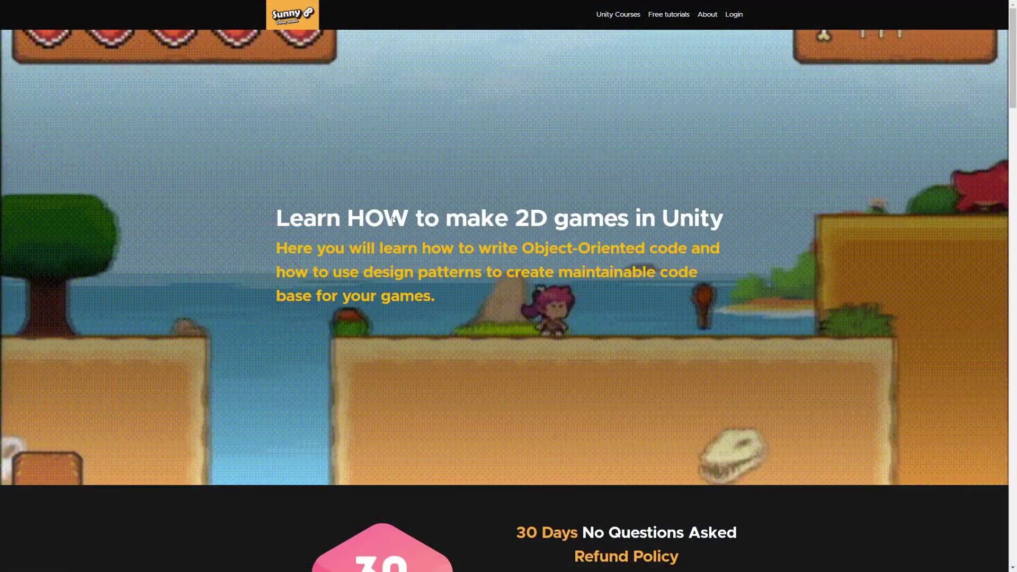
{"action": "scroll", "coordinate": [611, 297], "scroll_direction": "down", "scroll_amount": 15}
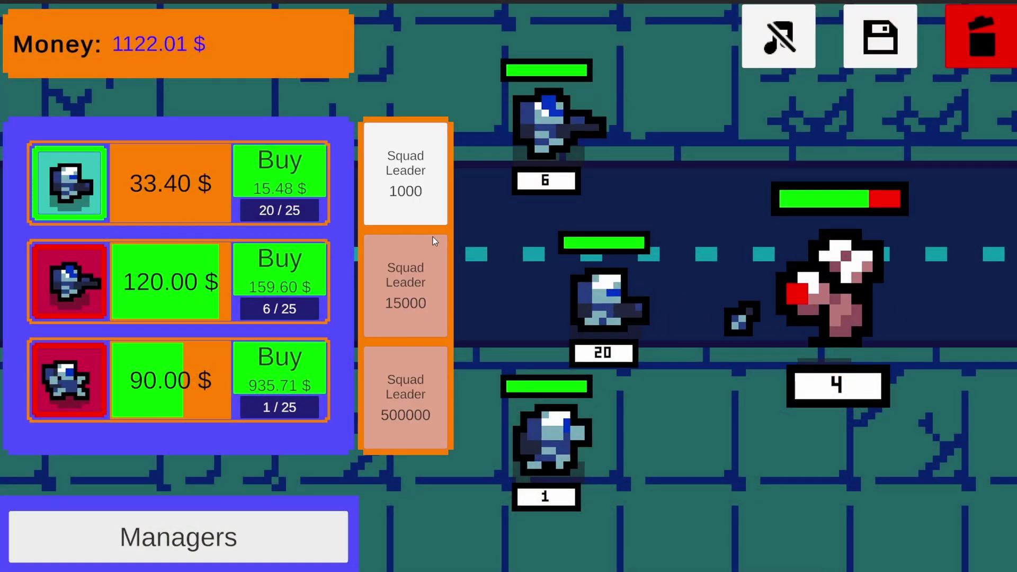
Hire the Squad Leader manager from its 1000 card
{"action": "left_click", "coordinate": [431, 220]}
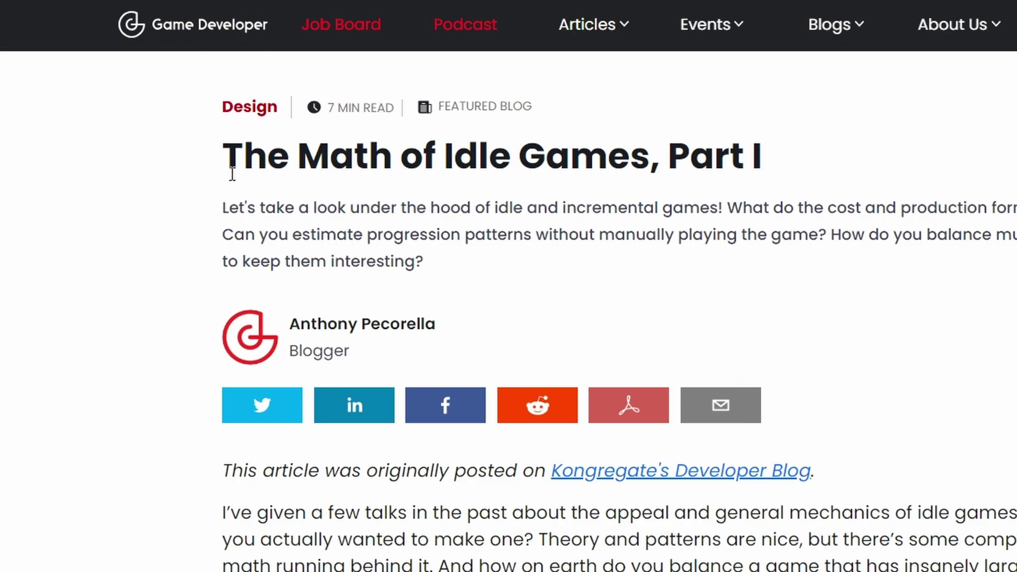
Highlight the title 'The Math of Idle Games' and scroll through the article and back
{"action": "left_click_drag", "start_coordinate": [232, 174], "coordinate": [647, 161]}
{"action": "scroll", "coordinate": [873, 185], "scroll_direction": "down", "scroll_amount": 15}
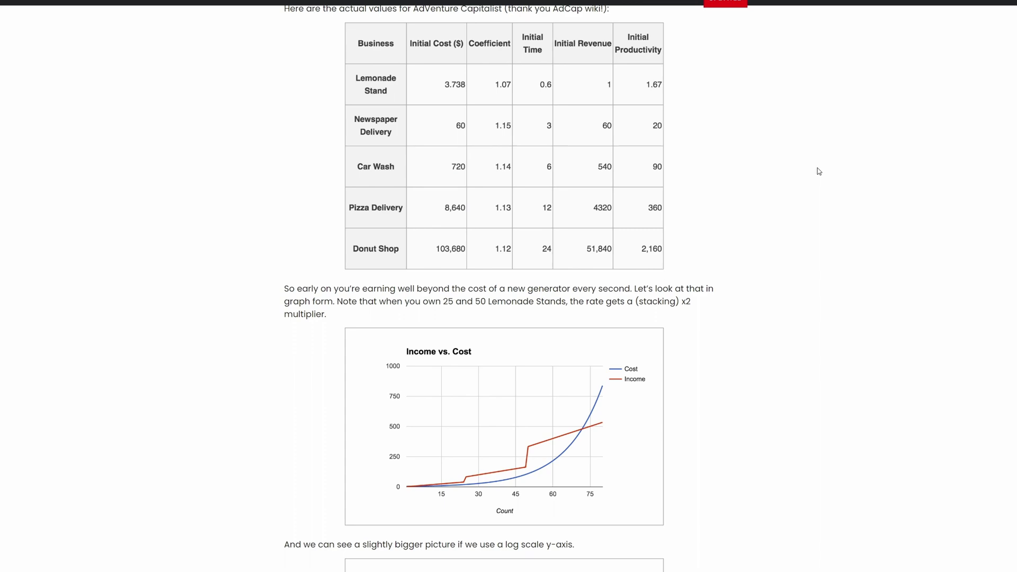
{"action": "scroll", "coordinate": [819, 171], "scroll_direction": "down", "scroll_amount": 10}
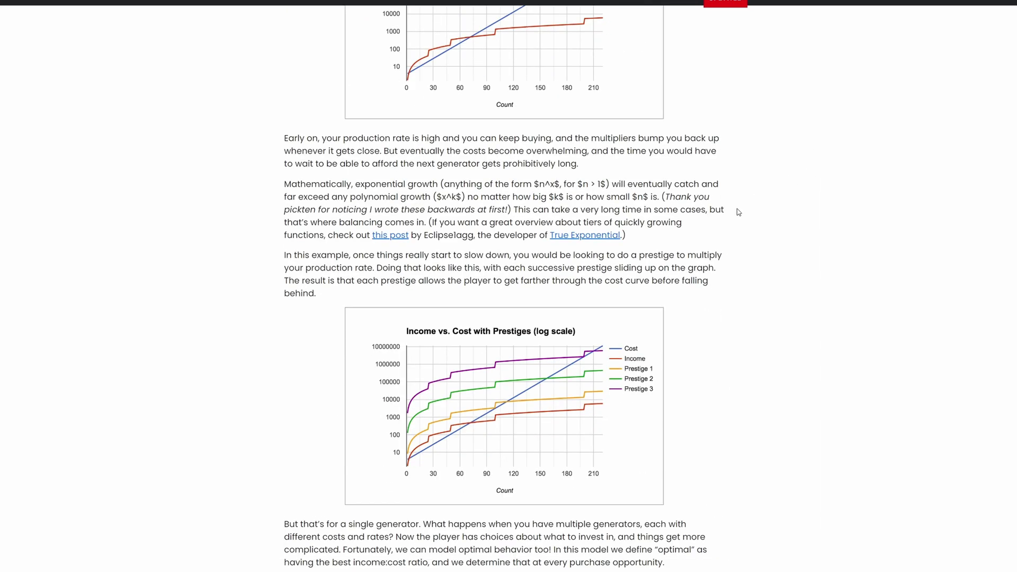
{"action": "scroll", "coordinate": [739, 212], "scroll_direction": "up", "scroll_amount": 20}
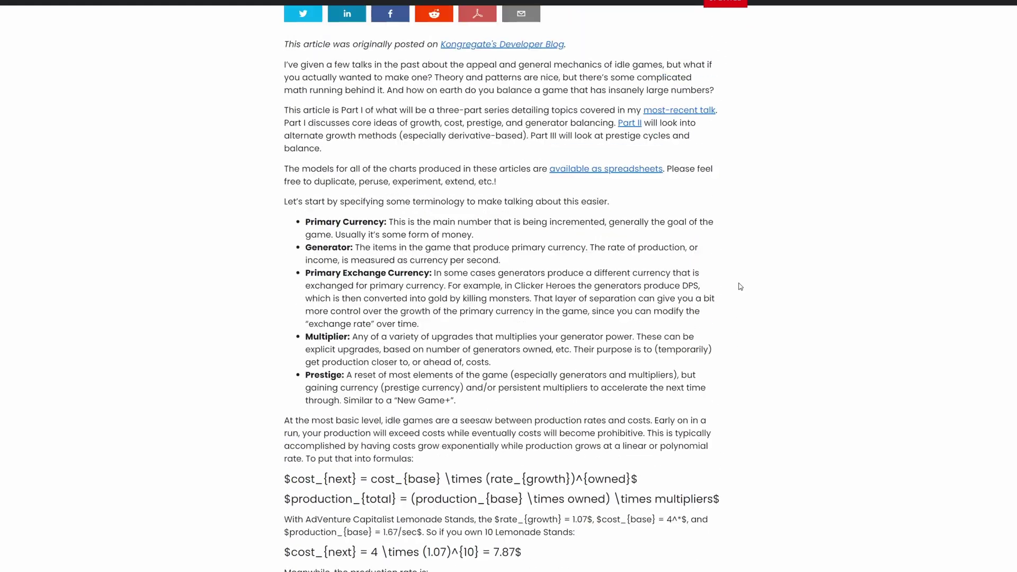
{"action": "scroll", "coordinate": [740, 286], "scroll_direction": "up", "scroll_amount": 1}
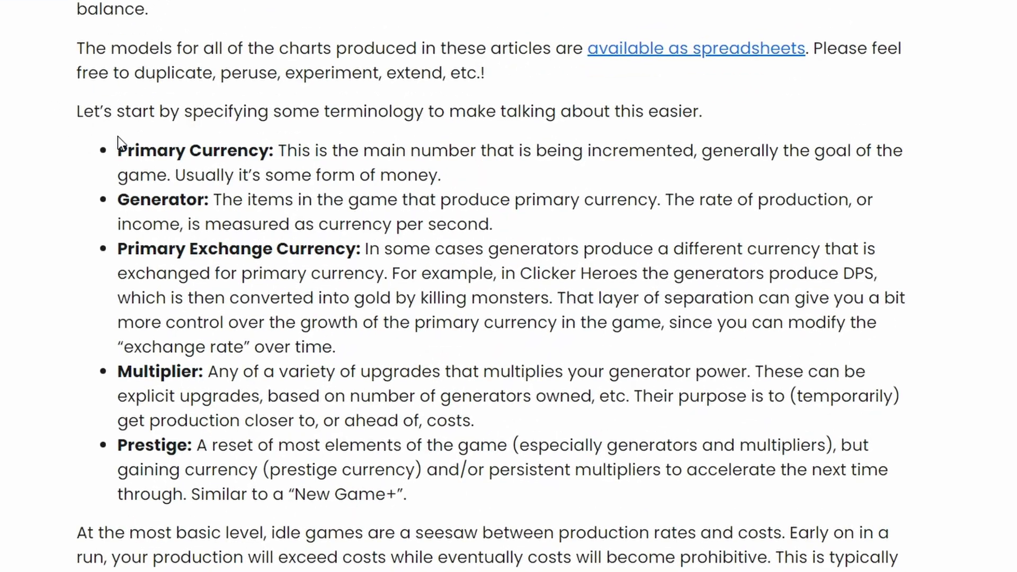
Highlight the five terminology definitions, then run the first generator's production cycle twice
{"action": "left_click_drag", "start_coordinate": [118, 137], "coordinate": [461, 496]}
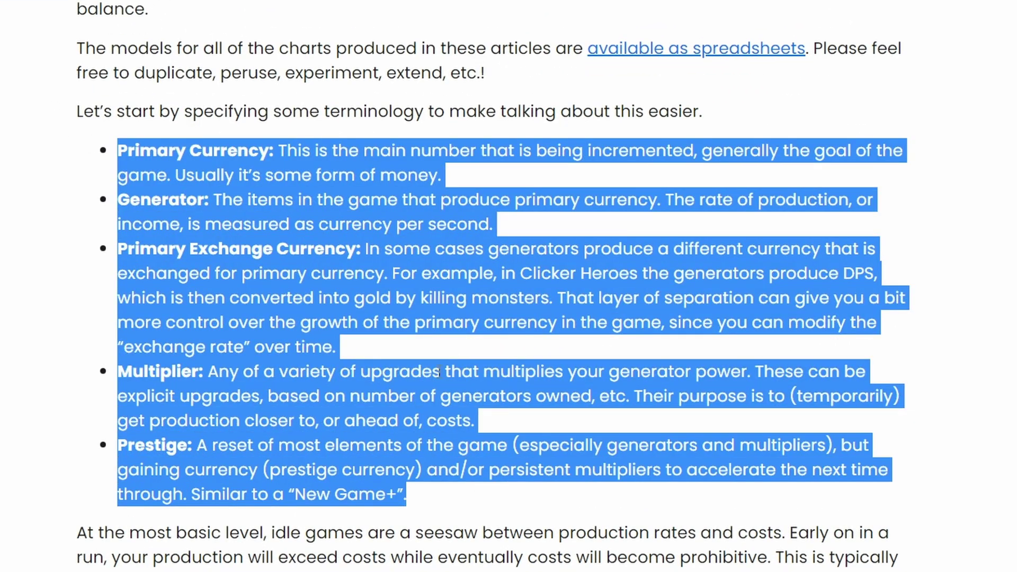
{"action": "left_click", "coordinate": [794, 197]}
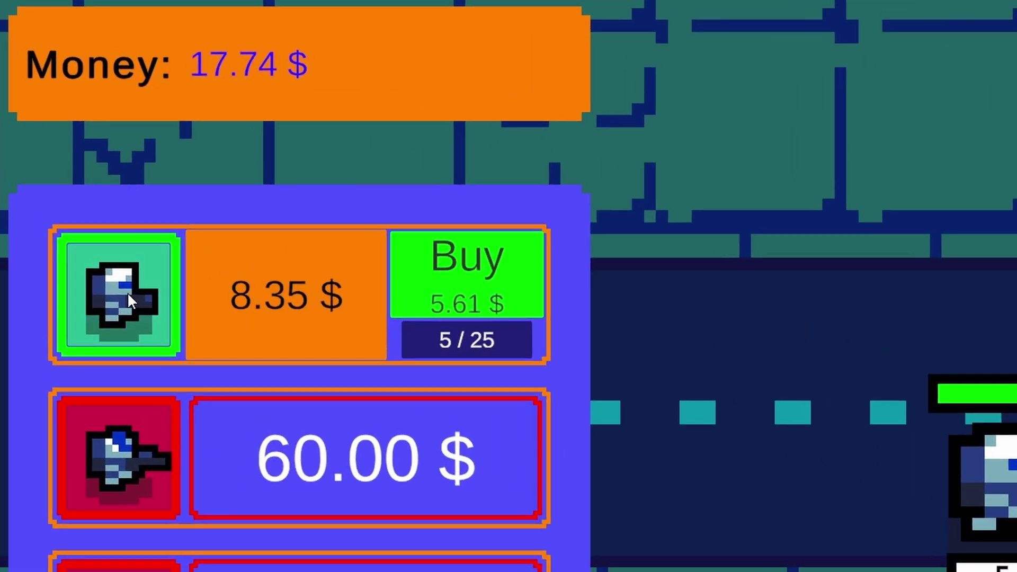
{"action": "left_click", "coordinate": [133, 290]}
{"action": "left_click", "coordinate": [150, 287]}
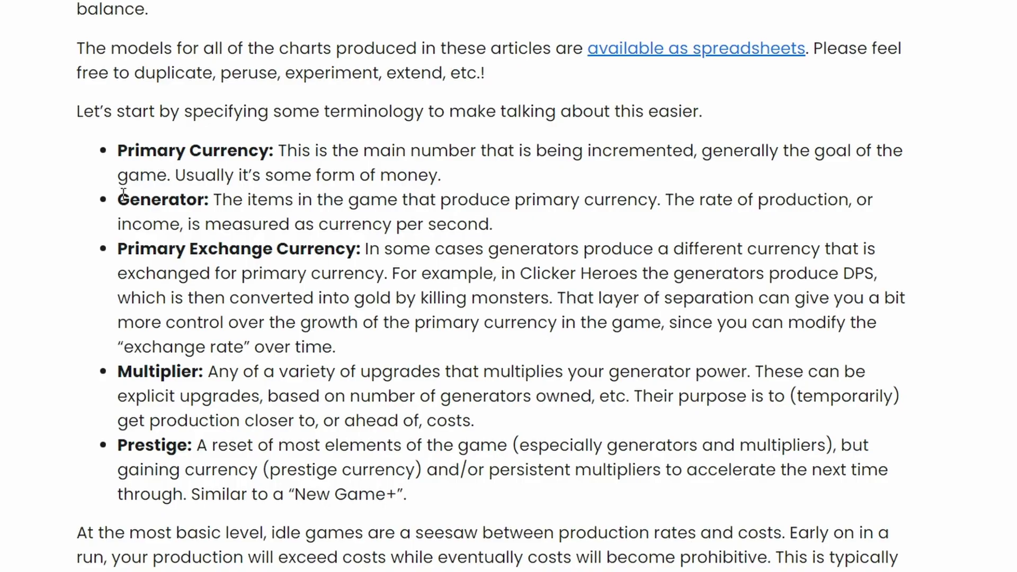
Highlight the Generator term, start both generators and buy more first-generator units
{"action": "left_click_drag", "start_coordinate": [118, 200], "coordinate": [215, 205]}
{"action": "left_click", "coordinate": [485, 150]}
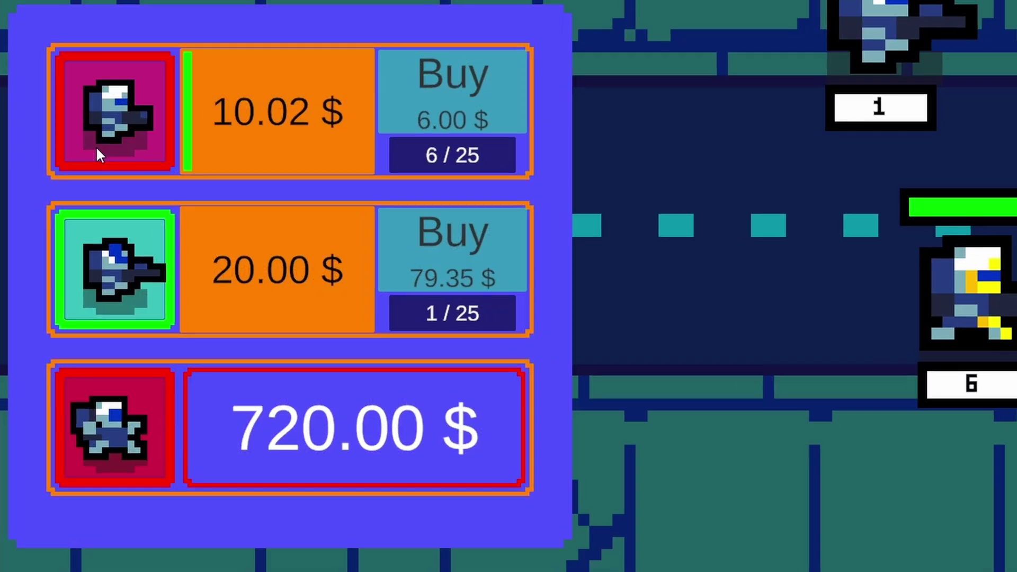
{"action": "left_click", "coordinate": [123, 222]}
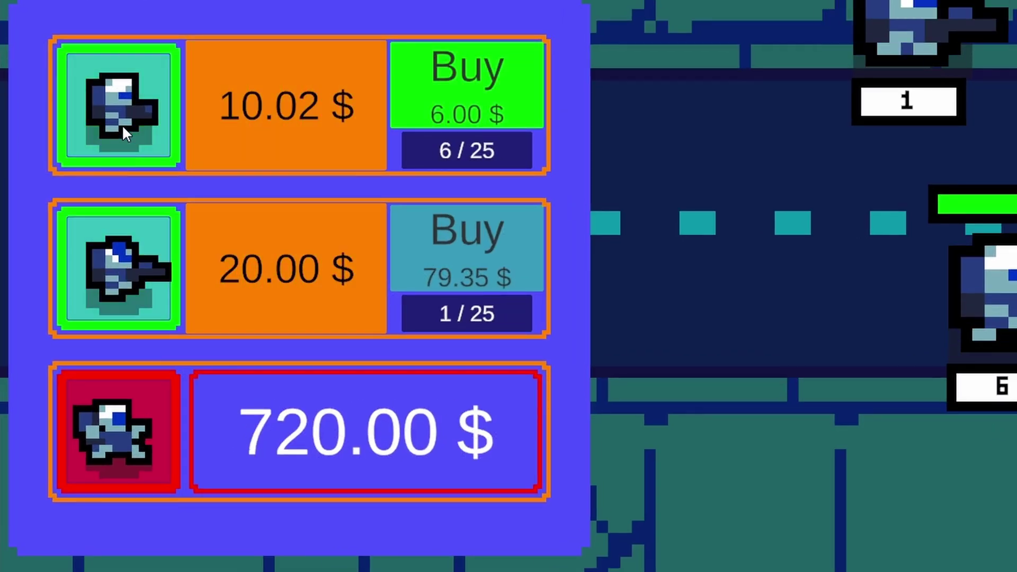
{"action": "left_click", "coordinate": [122, 125]}
{"action": "left_click", "coordinate": [132, 253]}
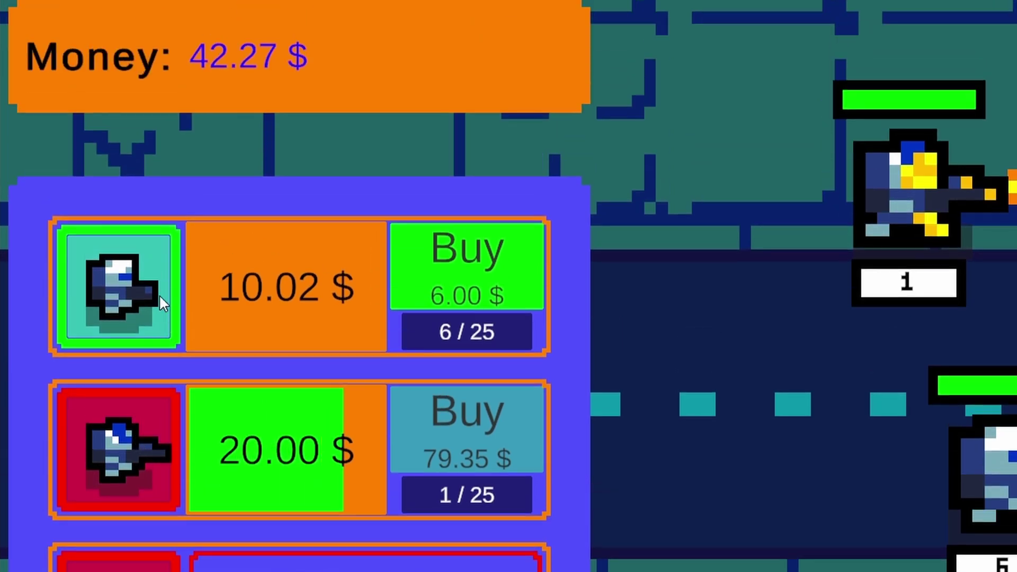
{"action": "left_click", "coordinate": [151, 111]}
{"action": "left_click", "coordinate": [467, 82]}
{"action": "left_click", "coordinate": [468, 82]}
{"action": "left_click", "coordinate": [467, 82]}
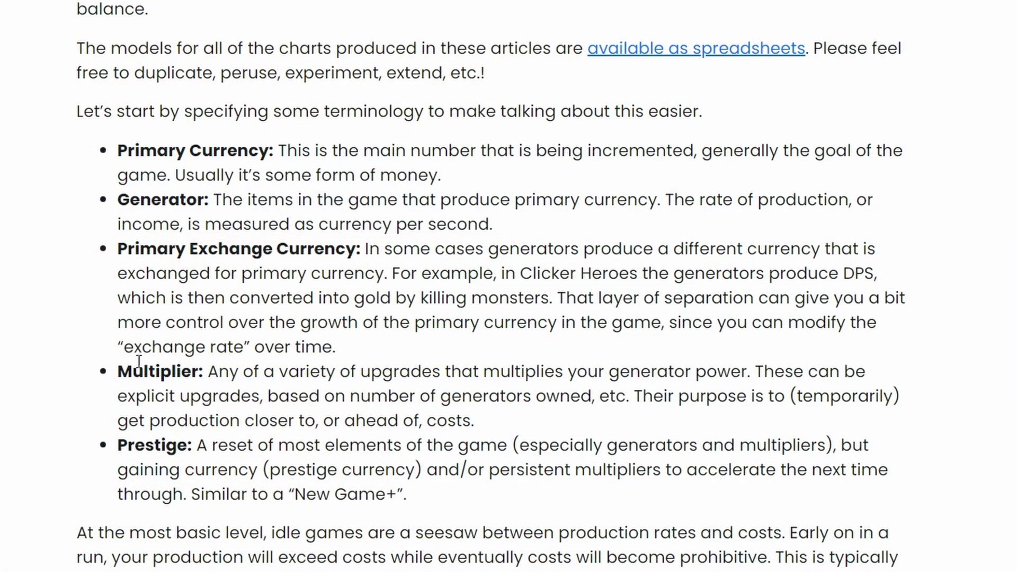
Highlight the Multiplier term, buy more first- and second-generator units and restart both cycles
{"action": "left_click_drag", "start_coordinate": [142, 365], "coordinate": [194, 373]}
{"action": "left_click", "coordinate": [293, 378]}
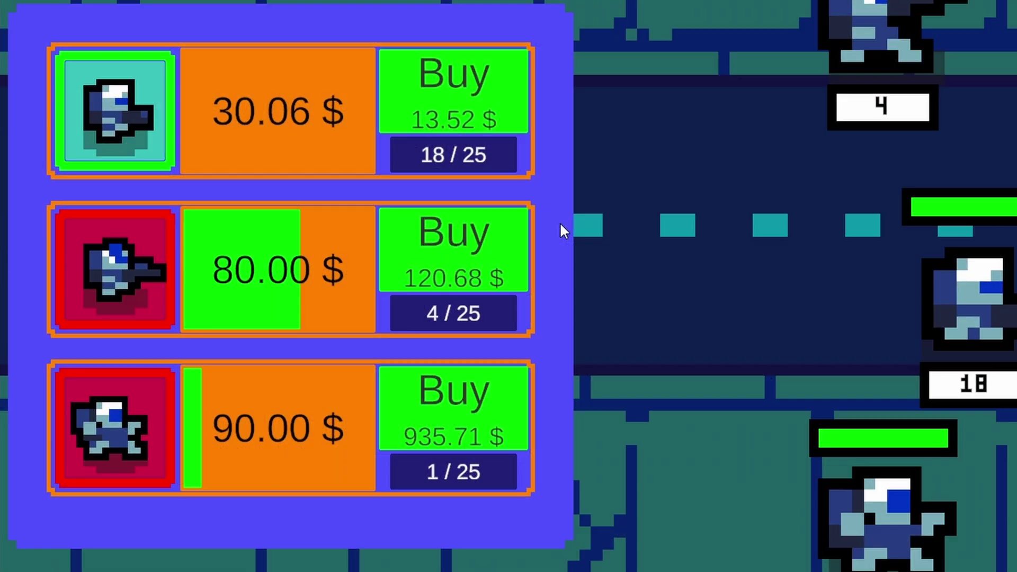
{"action": "left_click", "coordinate": [535, 233]}
{"action": "left_click", "coordinate": [503, 110]}
{"action": "left_click", "coordinate": [501, 120]}
{"action": "left_click", "coordinate": [467, 249]}
{"action": "left_click", "coordinate": [109, 110]}
{"action": "left_click", "coordinate": [118, 268]}
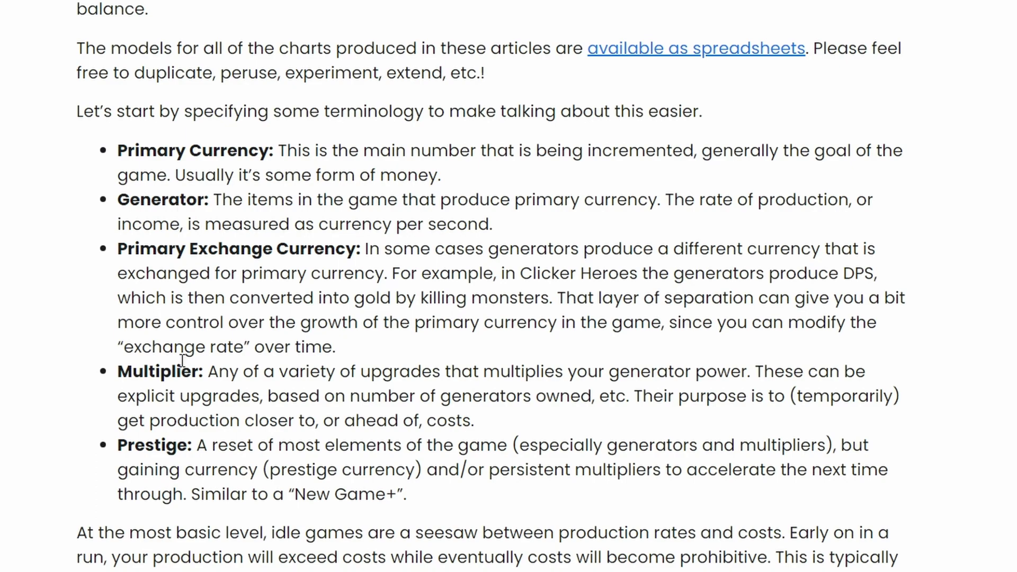
Scroll the idle-games article down to its Income vs. Cost charts
{"action": "scroll", "coordinate": [574, 283], "scroll_direction": "down", "scroll_amount": 10}
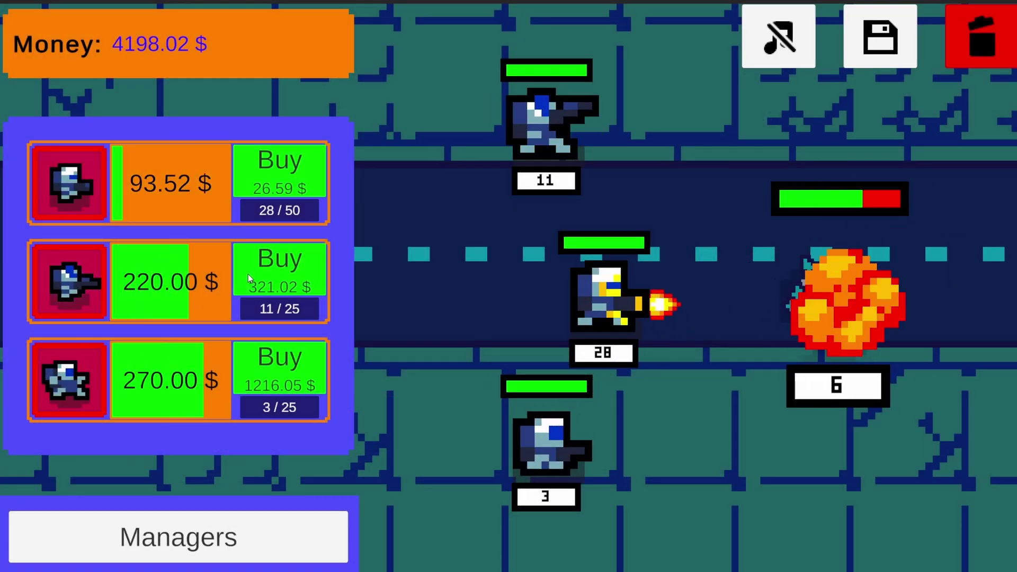
Buy more second-, first- and third-generator units, lifting the third generator to 10 of 25
{"action": "left_click", "coordinate": [247, 274]}
{"action": "left_click", "coordinate": [248, 274]}
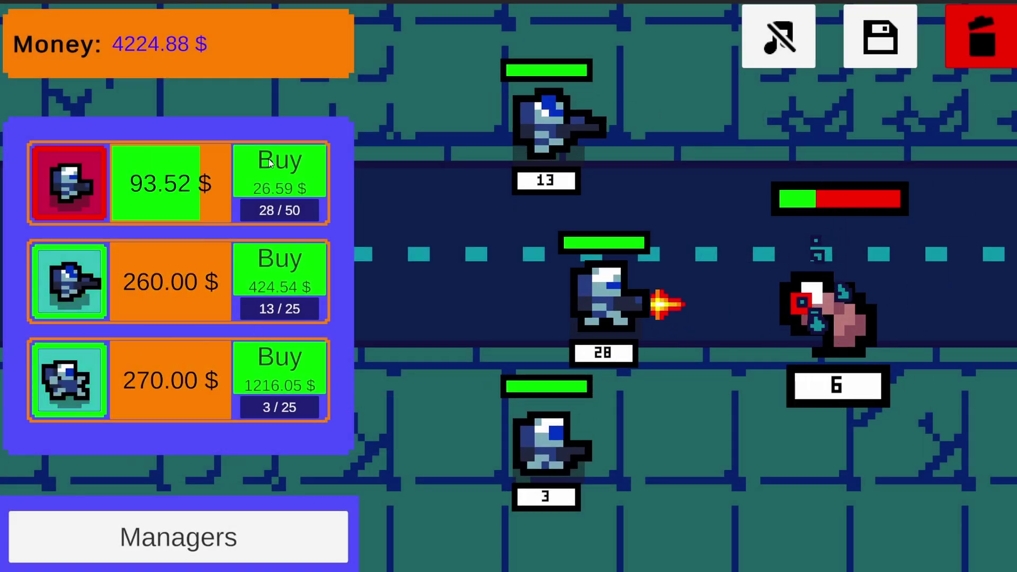
{"action": "left_click", "coordinate": [269, 174]}
{"action": "left_click", "coordinate": [269, 173]}
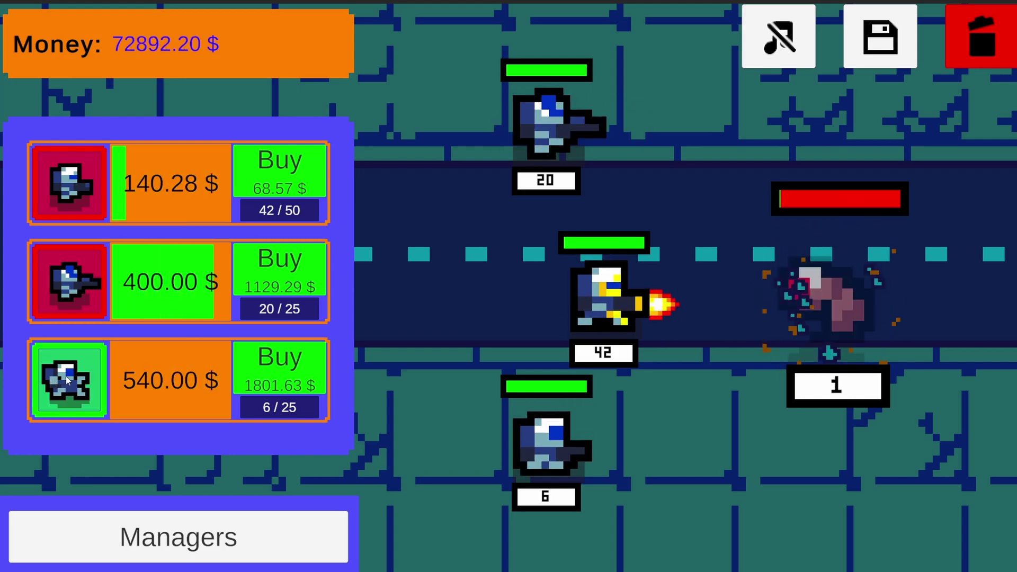
{"action": "left_click", "coordinate": [259, 362]}
{"action": "left_click", "coordinate": [258, 362]}
{"action": "left_click", "coordinate": [259, 362]}
{"action": "left_click", "coordinate": [259, 362]}
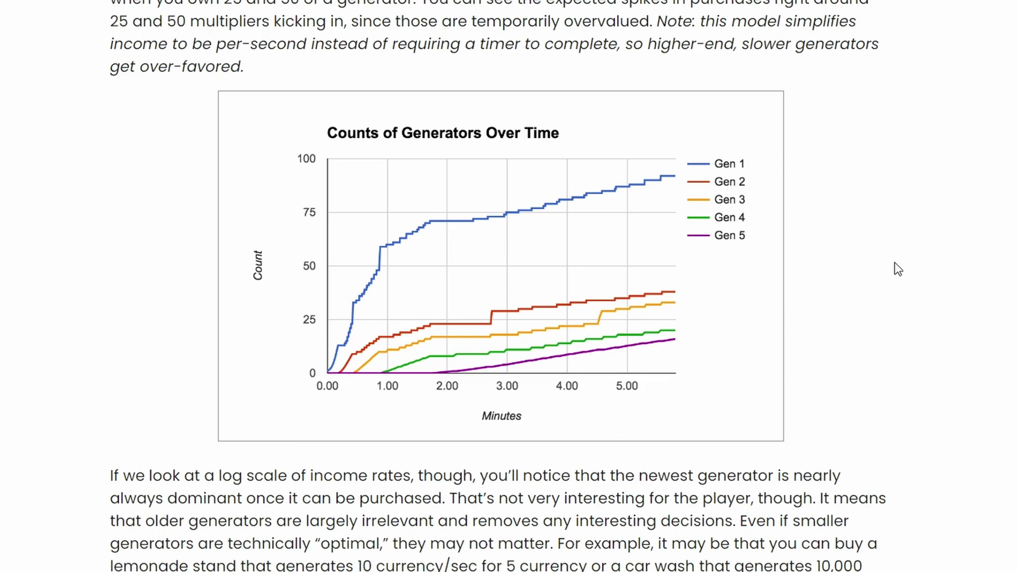
Unlock the 60.00 $ second generator, buy a first-generator unit and restart both cycles
{"action": "left_click", "coordinate": [72, 202]}
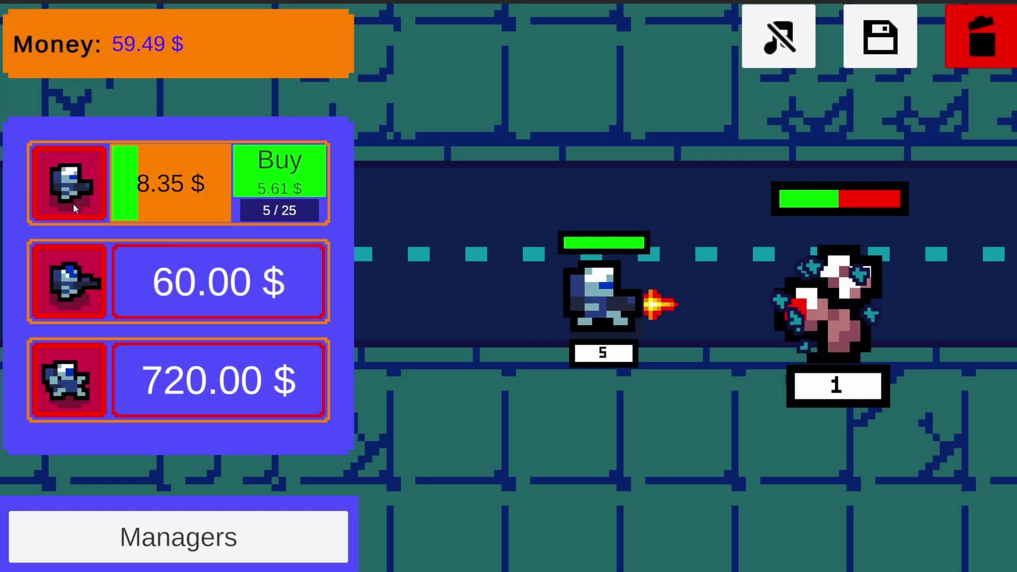
{"action": "left_click", "coordinate": [255, 265]}
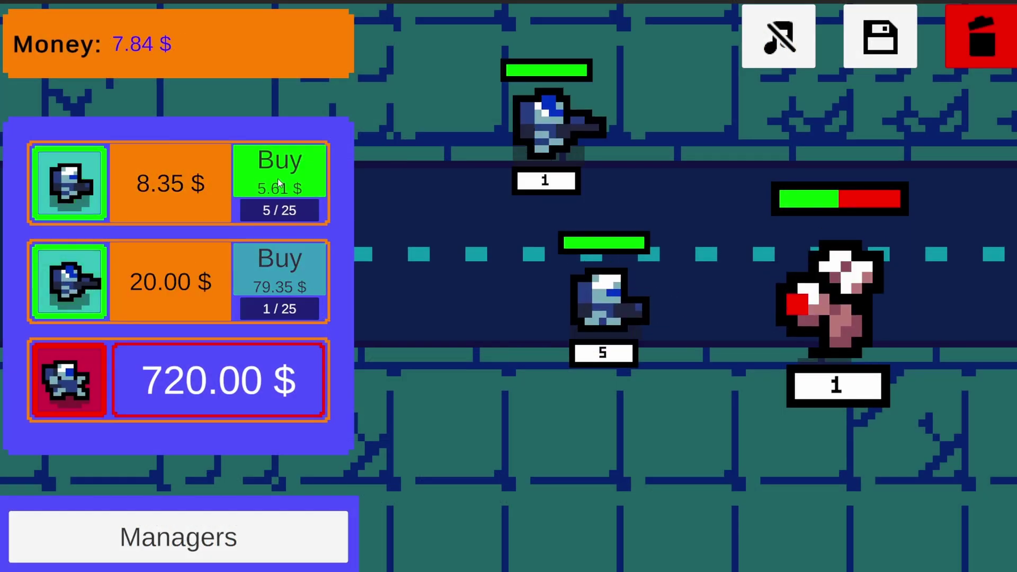
{"action": "left_click", "coordinate": [278, 179]}
{"action": "left_click", "coordinate": [57, 205]}
{"action": "left_click", "coordinate": [67, 280]}
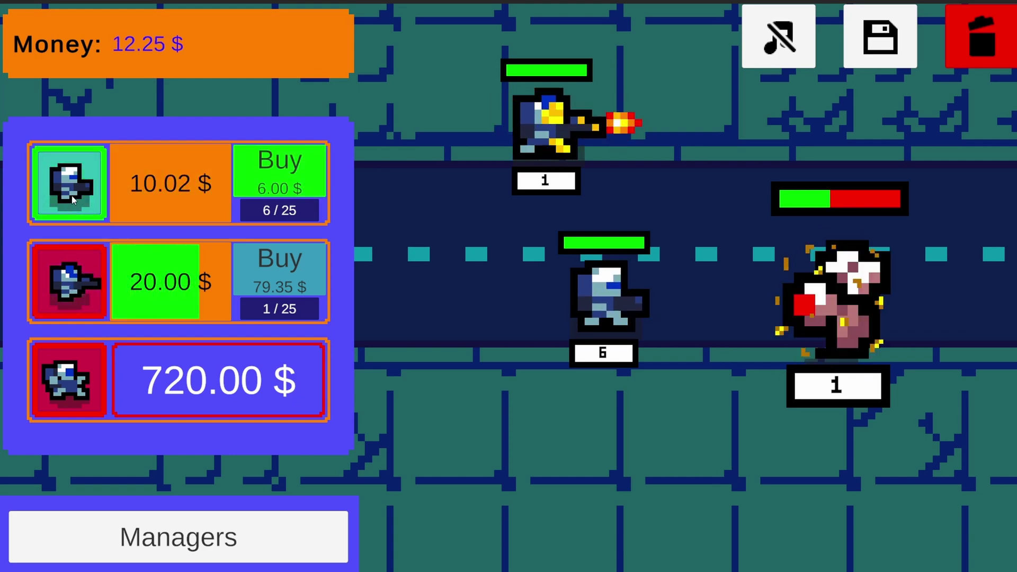
{"action": "left_click", "coordinate": [71, 195]}
{"action": "left_click", "coordinate": [78, 273]}
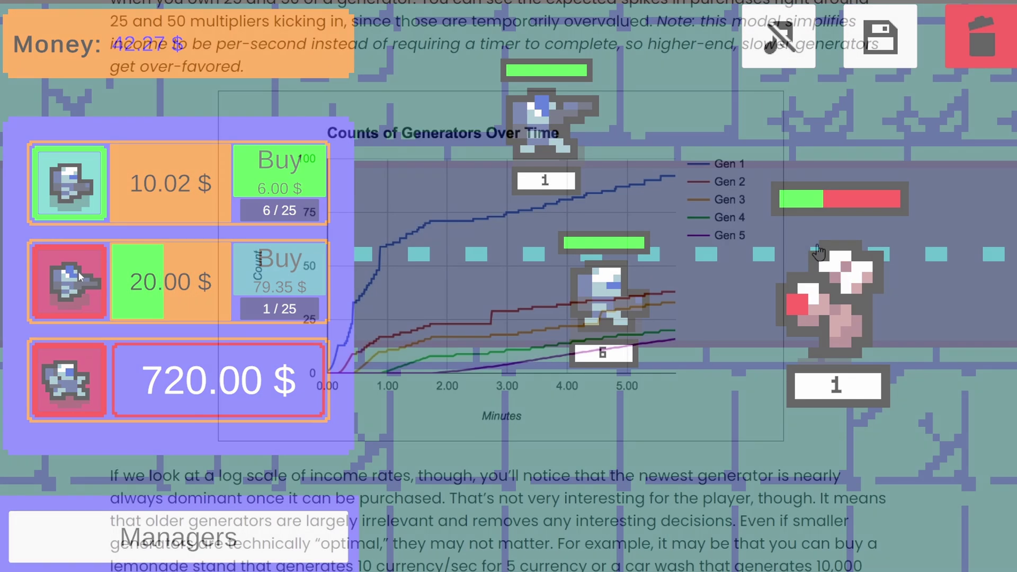